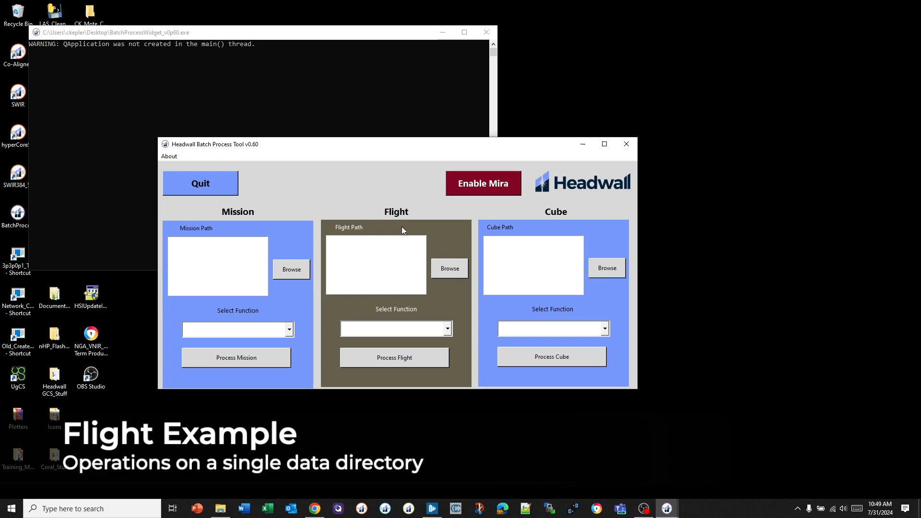
Set the flight path to the folder D:\nanoImgs\cAHP_159_BoltonFullArea_Subsection\VNIR.
{"action": "left_click", "coordinate": [460, 272]}
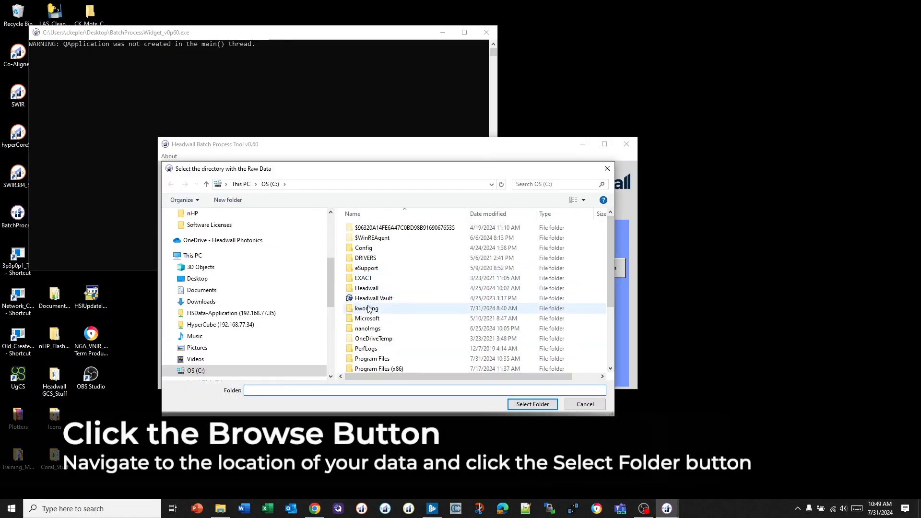
{"action": "scroll", "coordinate": [202, 364], "scroll_direction": "down", "scroll_amount": 1}
{"action": "left_click", "coordinate": [202, 370]}
{"action": "double_click", "coordinate": [369, 237]}
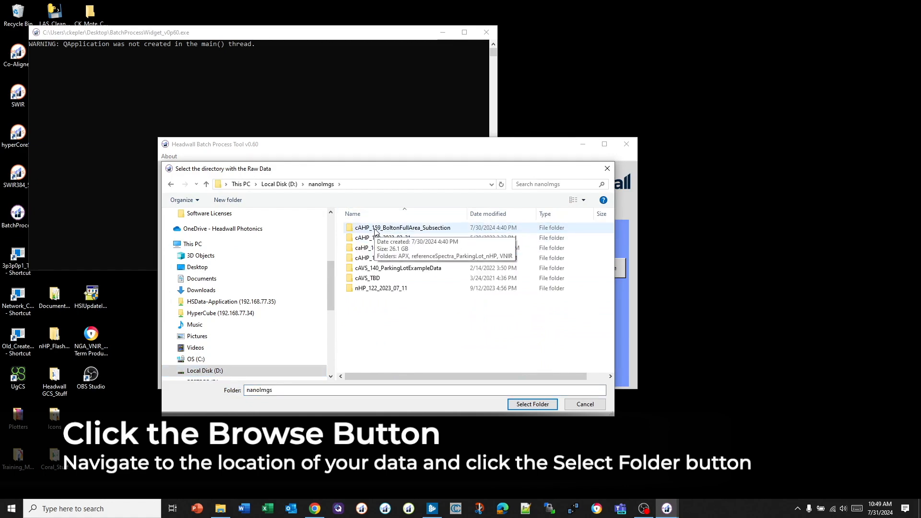
{"action": "double_click", "coordinate": [375, 229]}
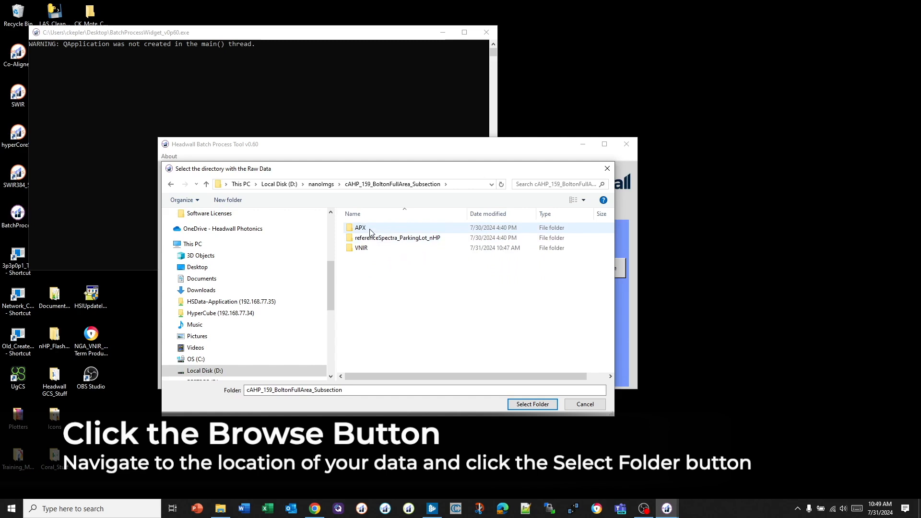
{"action": "double_click", "coordinate": [372, 248]}
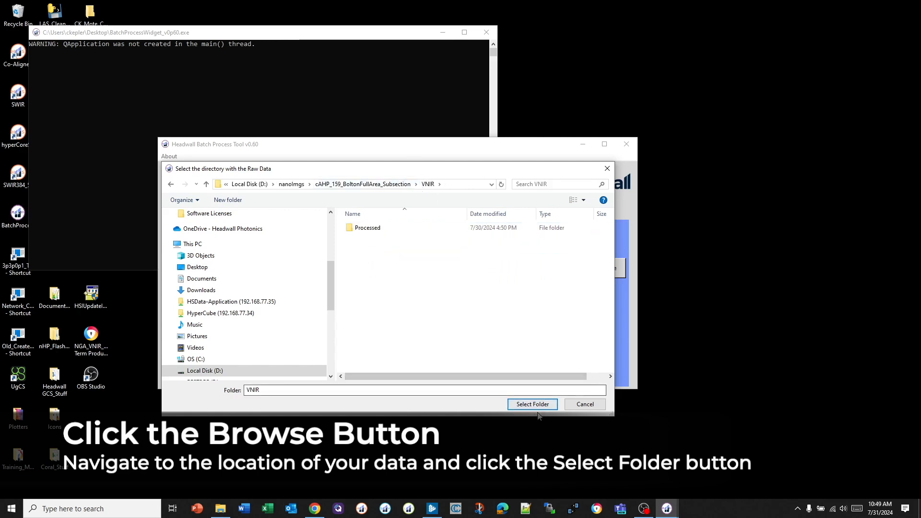
{"action": "left_click", "coordinate": [536, 406]}
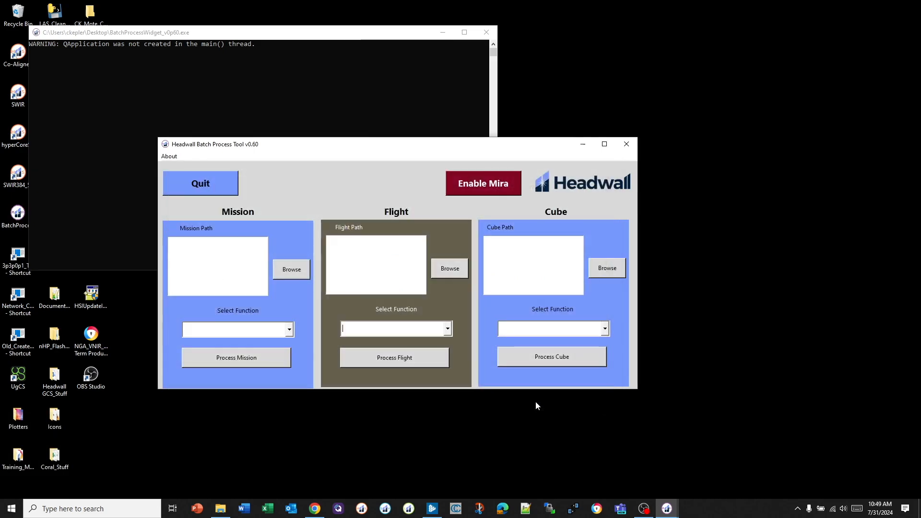
Process the flight with the SWR (scene white reference) function.
{"action": "left_click", "coordinate": [448, 330]}
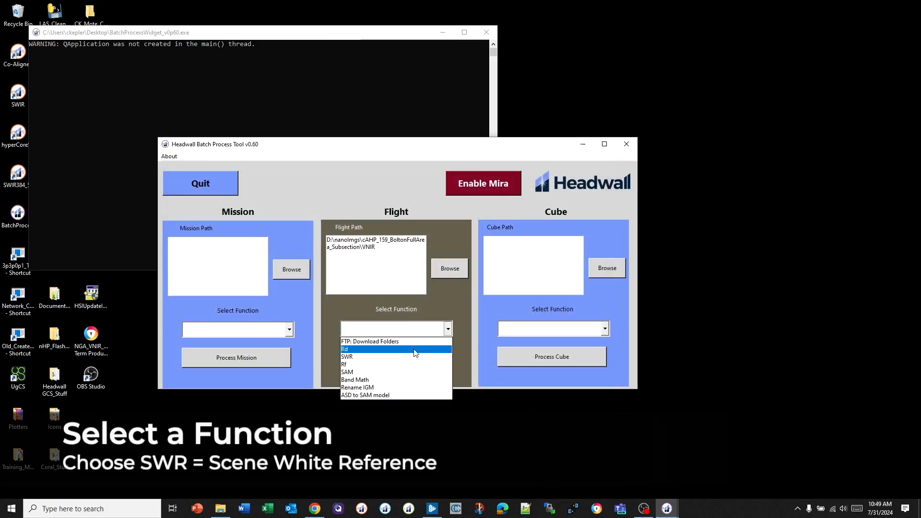
{"action": "left_click", "coordinate": [367, 358]}
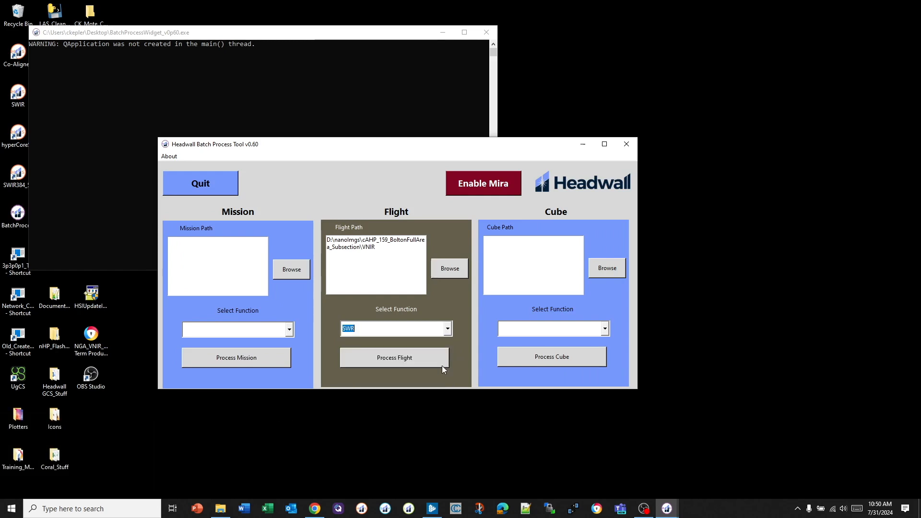
{"action": "left_click", "coordinate": [401, 355]}
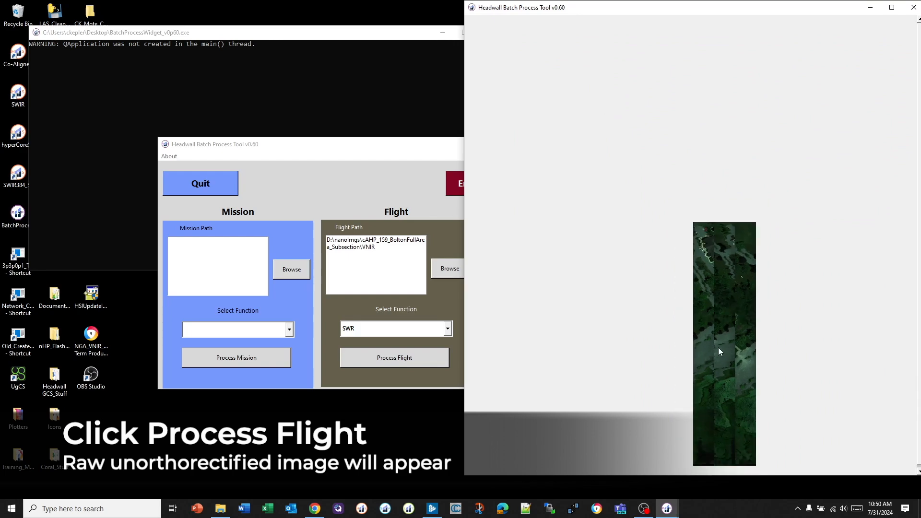
Locate the calibration tarp in the raw flight image and pick a pixel on its longer, darker panel.
{"action": "left_click_drag", "start_coordinate": [707, 371], "coordinate": [690, 284]}
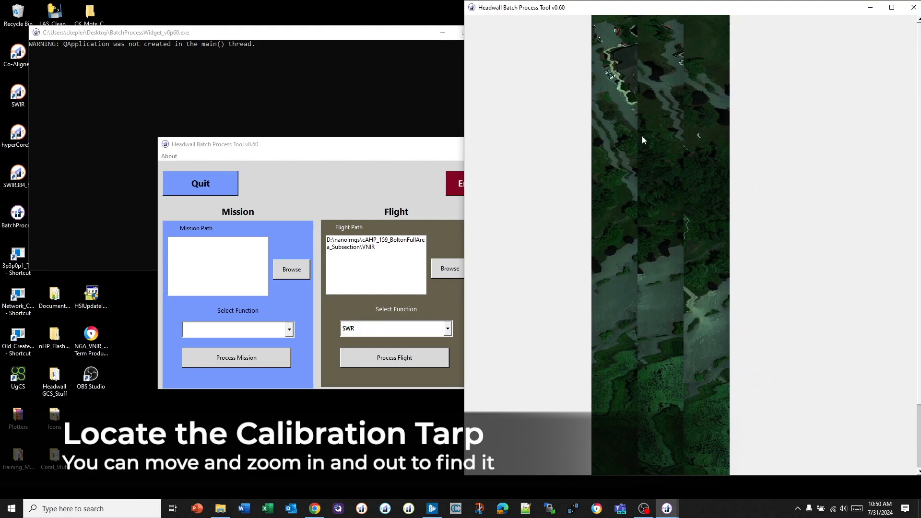
{"action": "scroll", "coordinate": [715, 142], "scroll_direction": "up", "scroll_amount": 5}
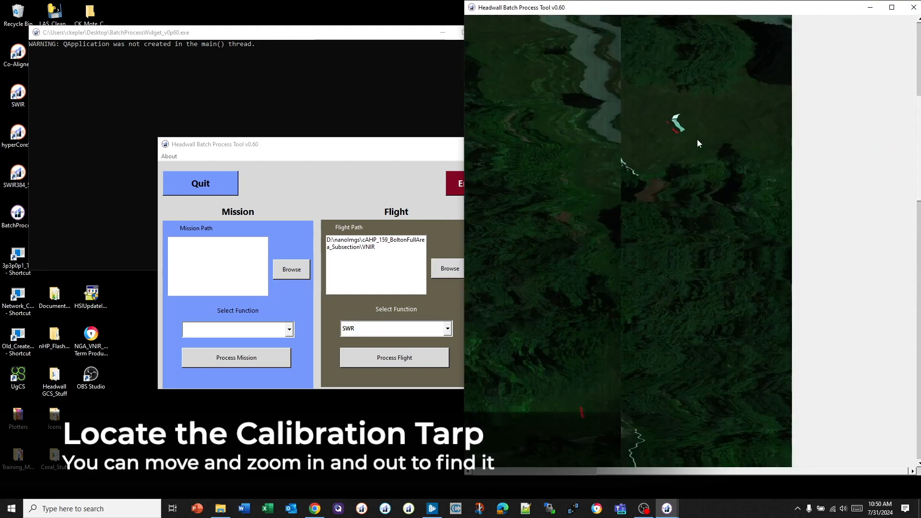
{"action": "scroll", "coordinate": [678, 140], "scroll_direction": "up", "scroll_amount": 5}
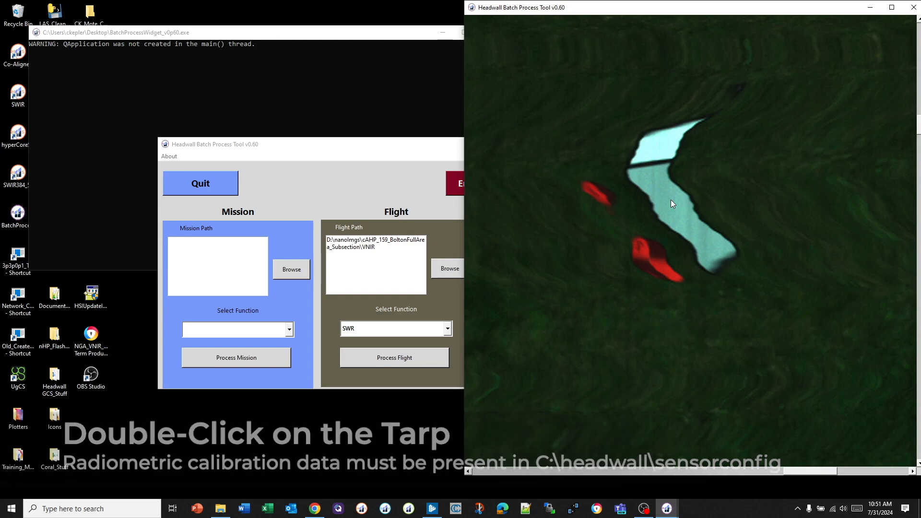
{"action": "double_click", "coordinate": [671, 204]}
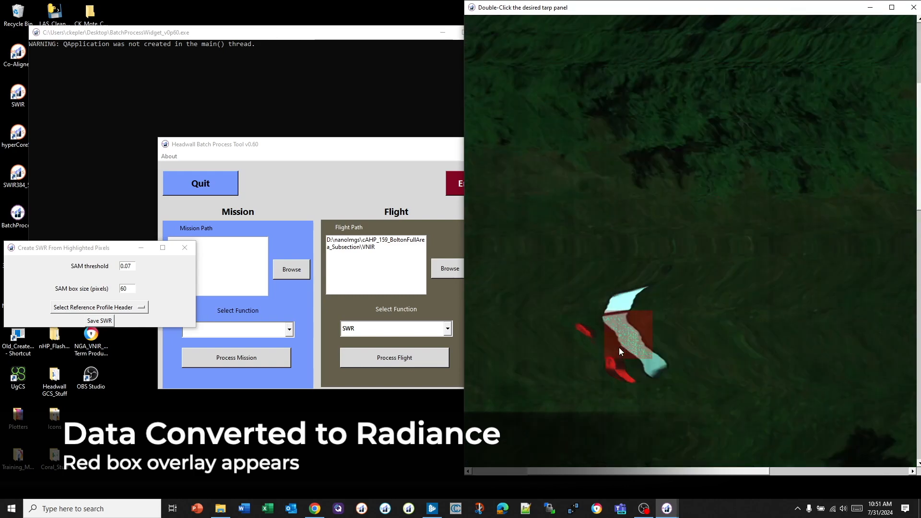
Set the SAM box size to 90 pixels and resample the longer tarp panel.
{"action": "scroll", "coordinate": [625, 341], "scroll_direction": "up", "scroll_amount": 3}
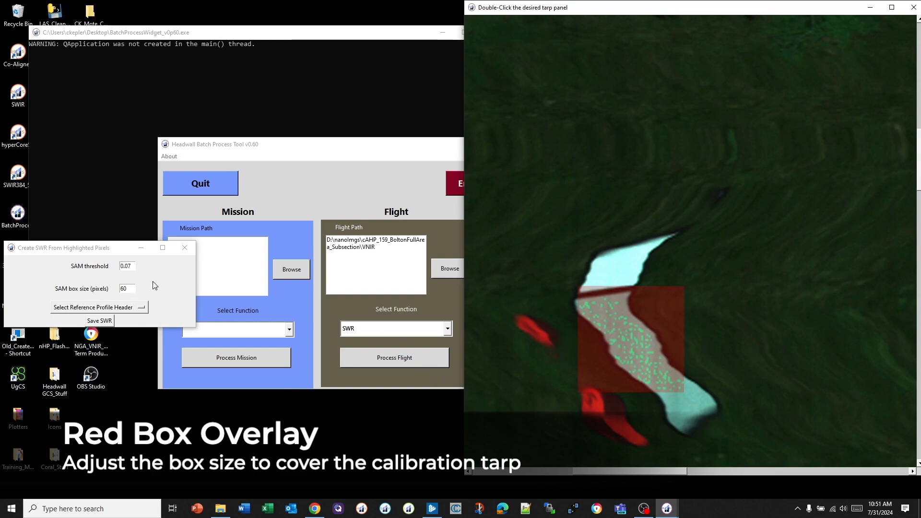
{"action": "left_click", "coordinate": [127, 289]}
{"action": "key", "text": "BackSpace"}
{"action": "key", "text": "BackSpace"}
{"action": "type", "text": "90"}
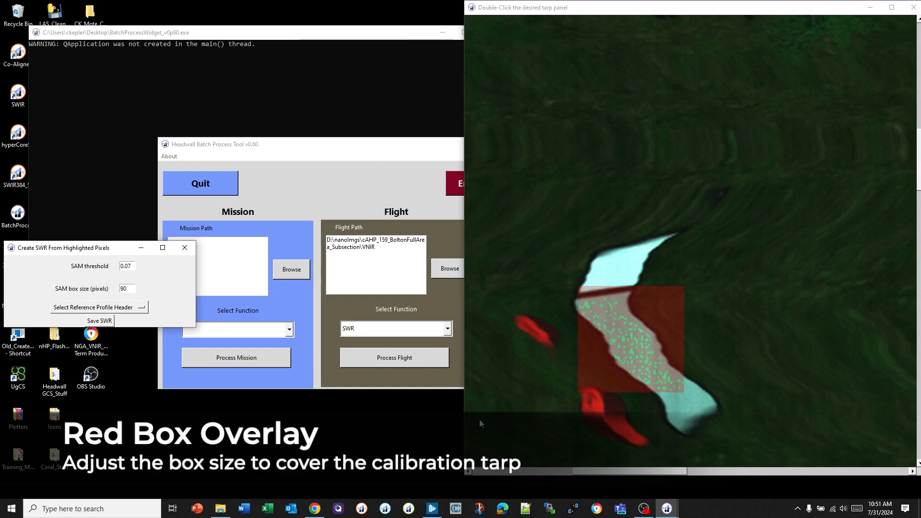
{"action": "double_click", "coordinate": [637, 351]}
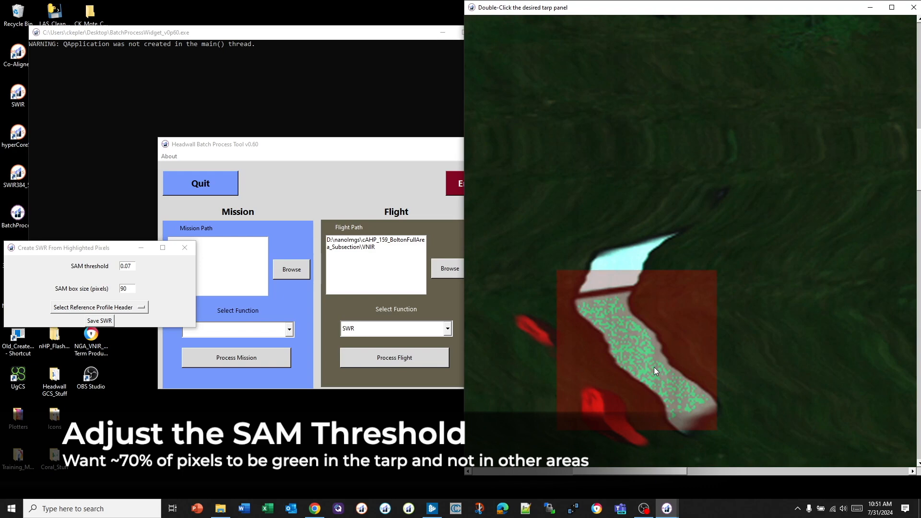
Try a SAM threshold of 0.08 by resampling the longer tarp panel.
{"action": "left_click", "coordinate": [136, 266]}
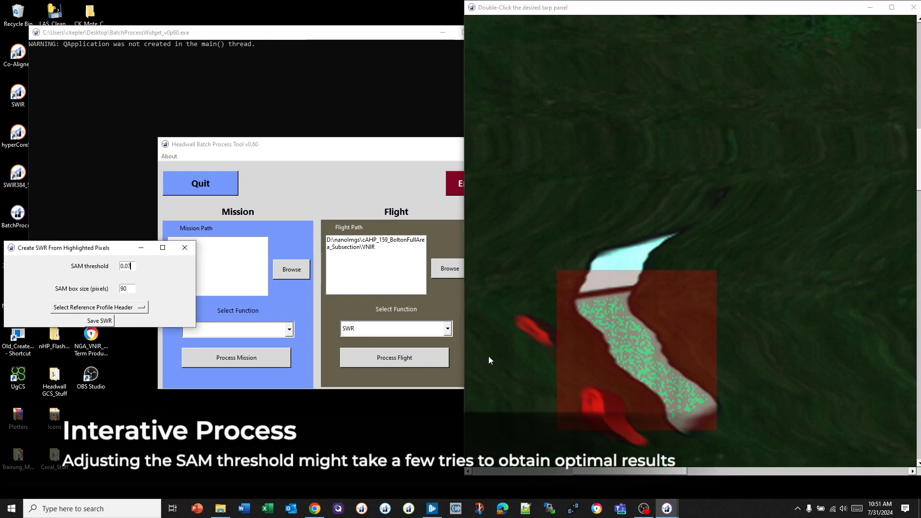
{"action": "key", "text": "BackSpace"}
{"action": "double_click", "coordinate": [631, 347]}
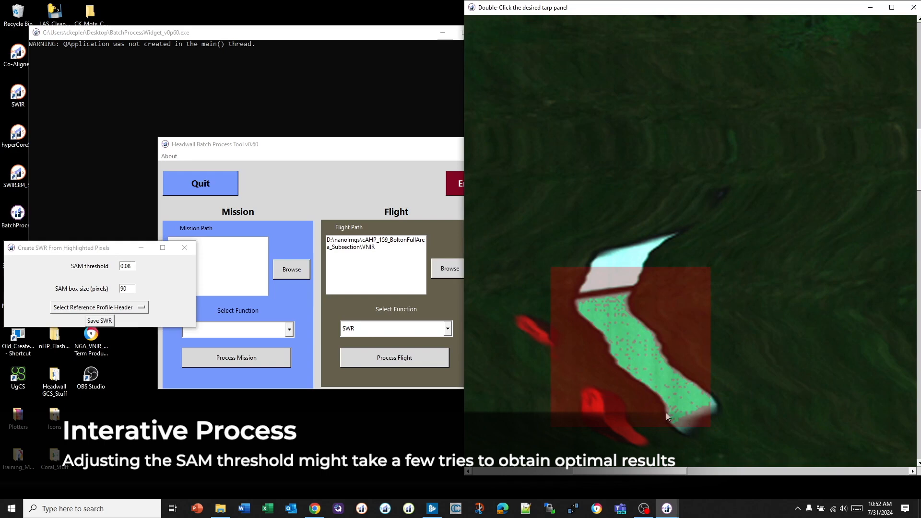
Set the SAM threshold to 0.075 and resample the longer tarp panel, trying a different pixel near its middle.
{"action": "left_click", "coordinate": [131, 267]}
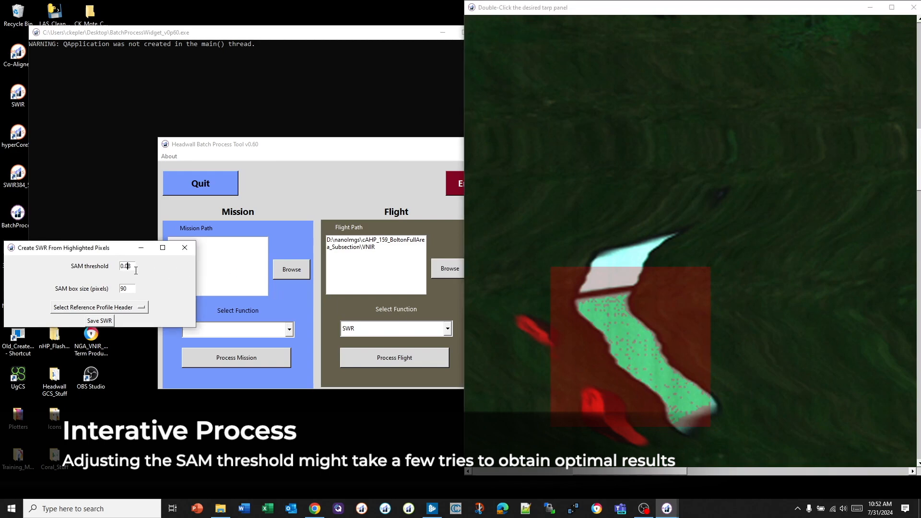
{"action": "key", "text": "BackSpace"}
{"action": "type", "text": "75"}
{"action": "double_click", "coordinate": [635, 350]}
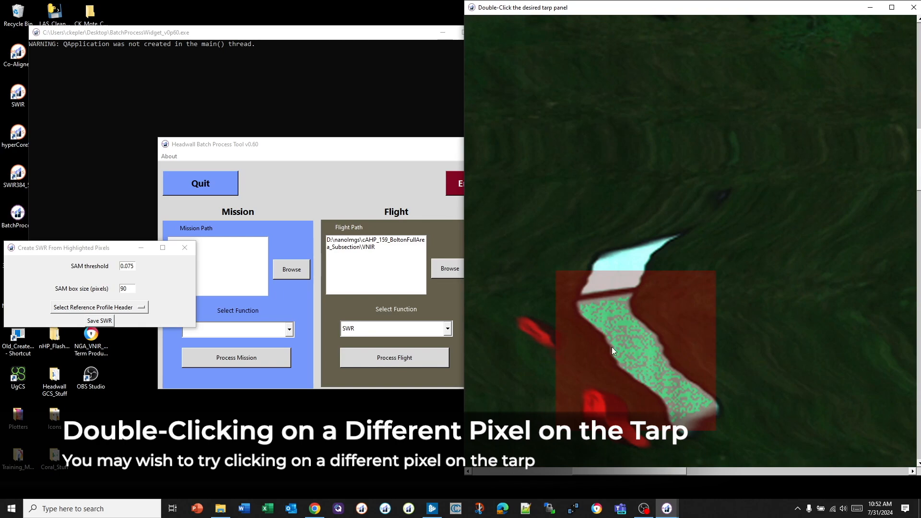
{"action": "double_click", "coordinate": [648, 353]}
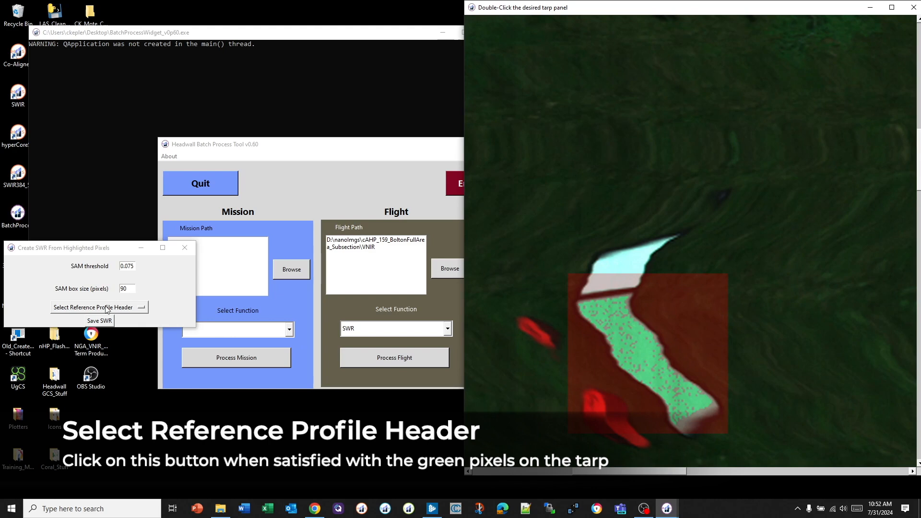
Save the SWR with the reference profile header GRCT2301-DHR Data 7323-020-56%.hdr and close the SWR and image windows.
{"action": "left_click", "coordinate": [141, 308]}
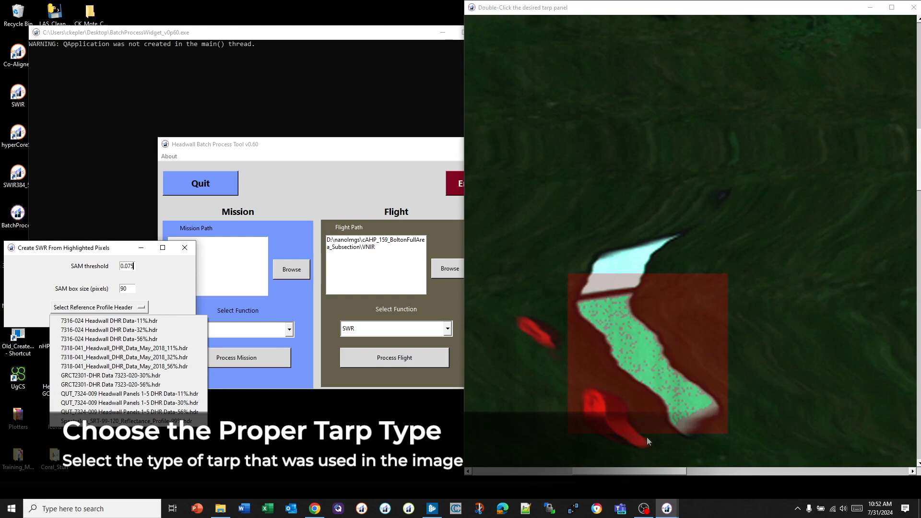
{"action": "left_click", "coordinate": [135, 384]}
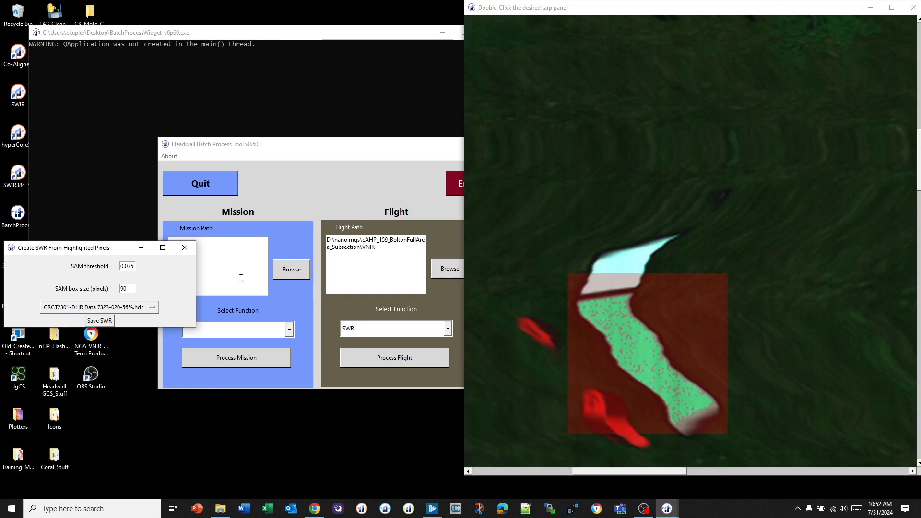
{"action": "left_click", "coordinate": [102, 321]}
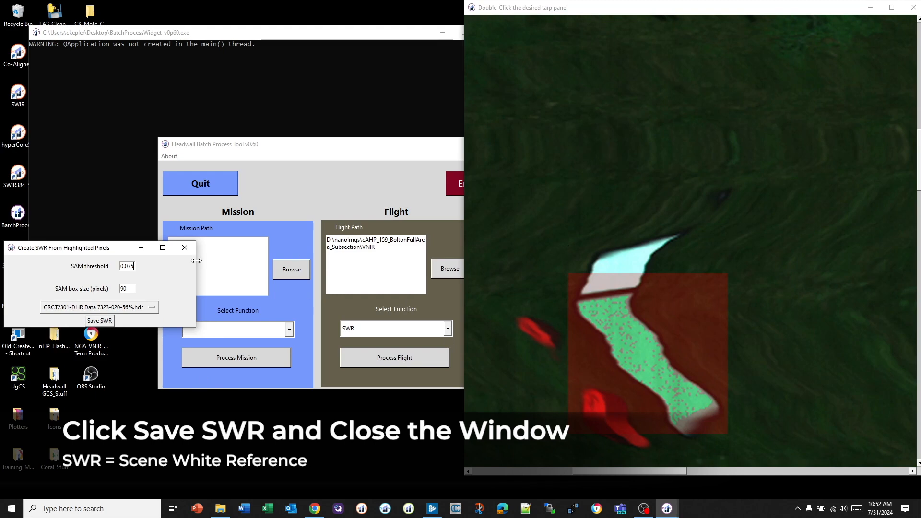
{"action": "left_click", "coordinate": [185, 248]}
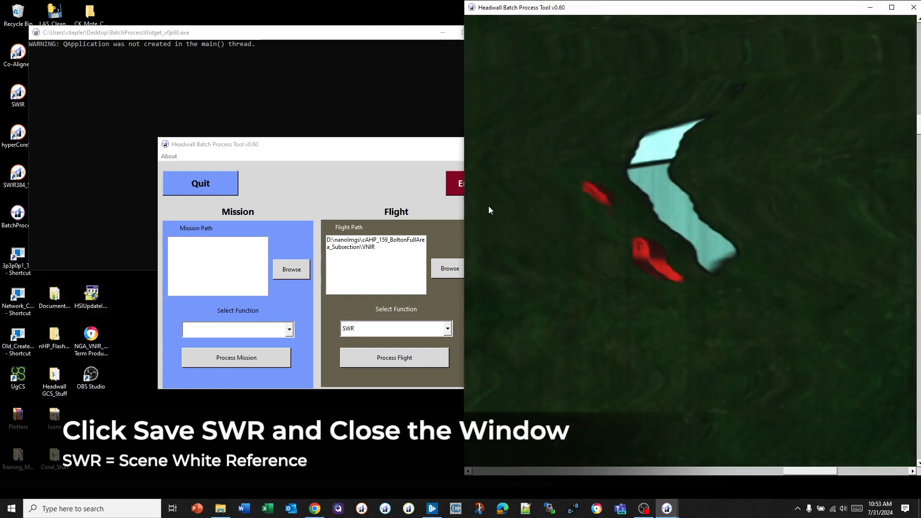
{"action": "left_click", "coordinate": [912, 7]}
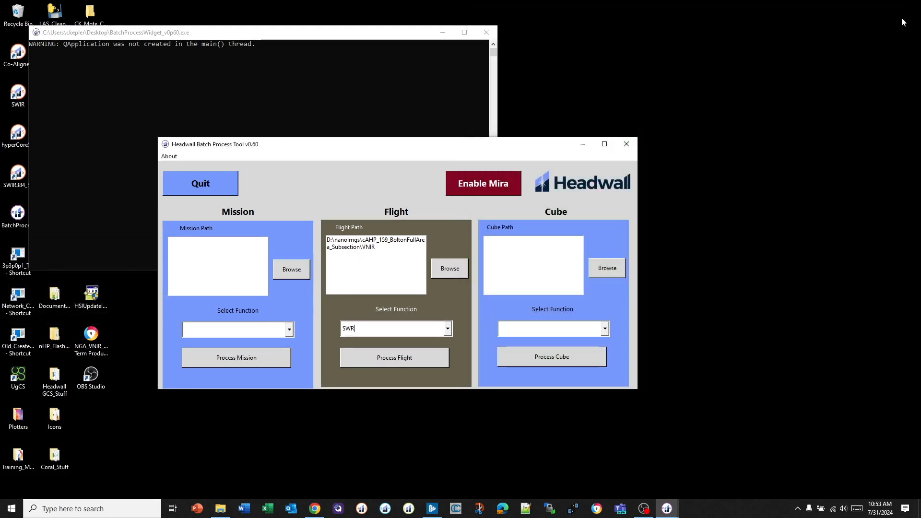
Process the flight with the Rf function and approve converting its raw data cubes to reflectance.
{"action": "left_click", "coordinate": [448, 330]}
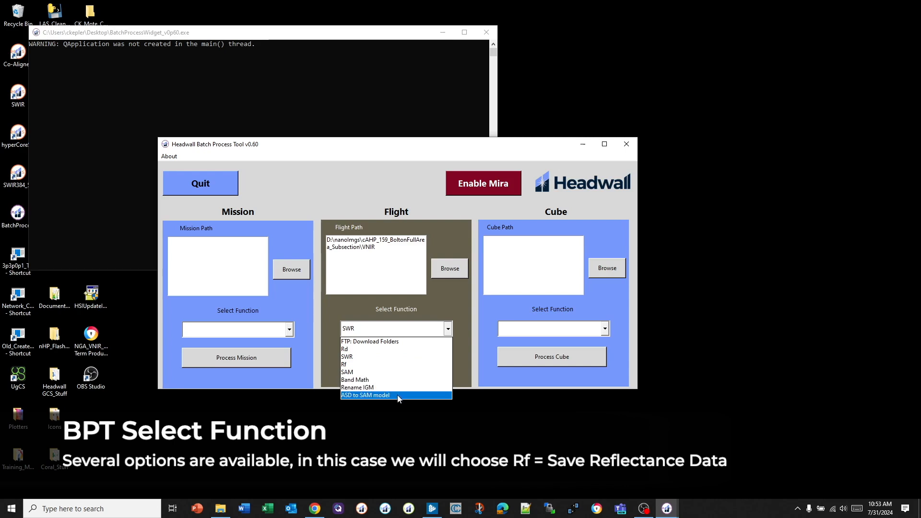
{"action": "left_click", "coordinate": [354, 366]}
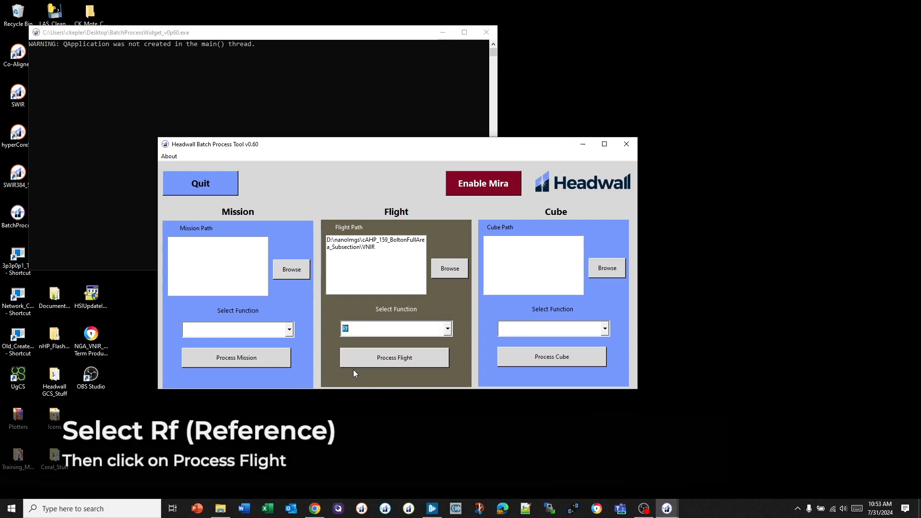
{"action": "left_click", "coordinate": [394, 358]}
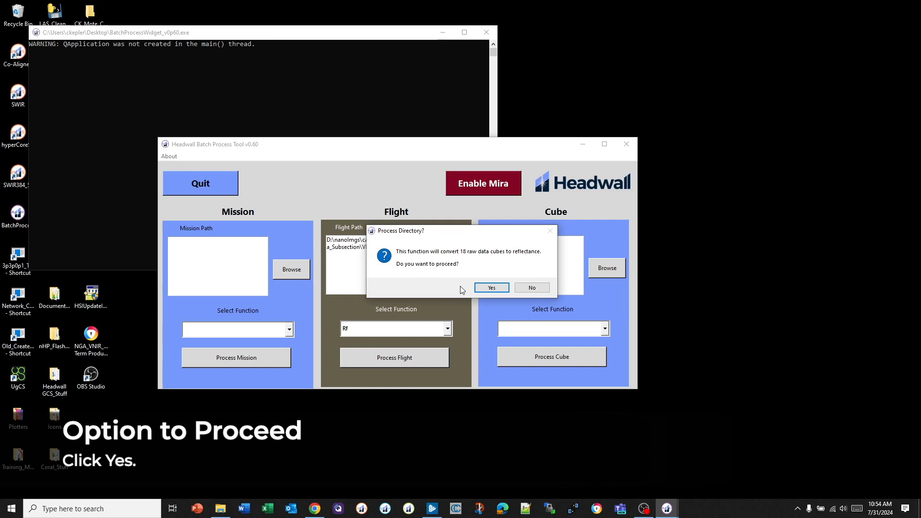
{"action": "left_click", "coordinate": [489, 291]}
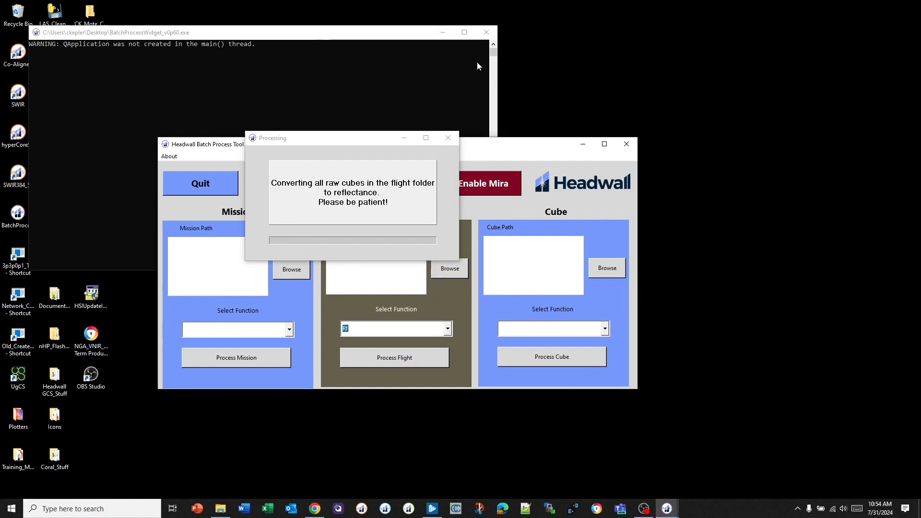
Minimize the console and Batch Process Tool windows and switch to POSPac UAV.
{"action": "left_click", "coordinate": [442, 33]}
{"action": "left_click", "coordinate": [583, 148]}
{"action": "left_click", "coordinate": [584, 148]}
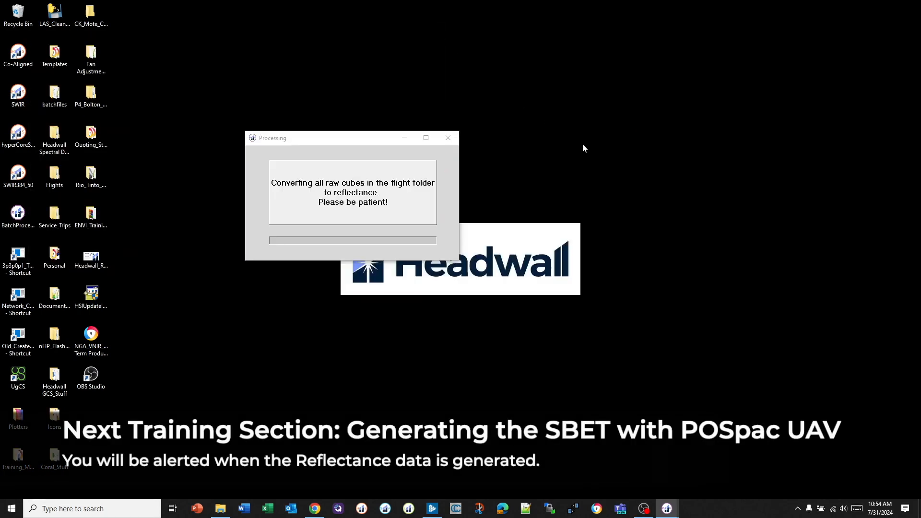
{"action": "left_click", "coordinate": [434, 511]}
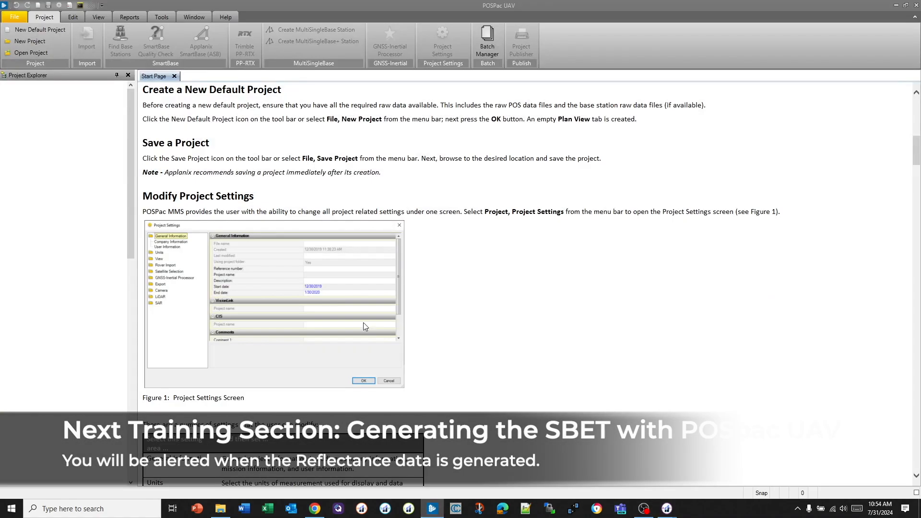